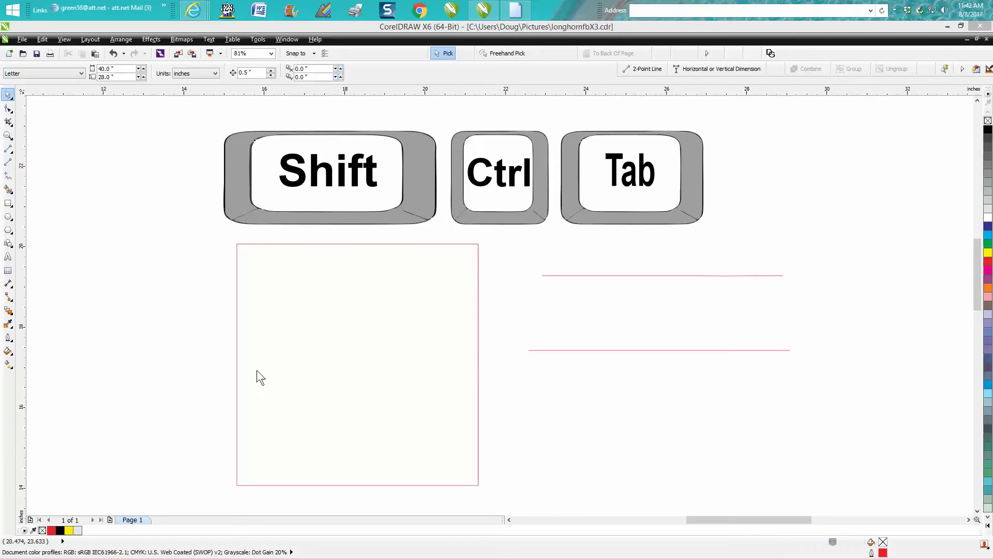
Select the square curve with the Shape tool to show its four corner nodes
left_click(8, 108)
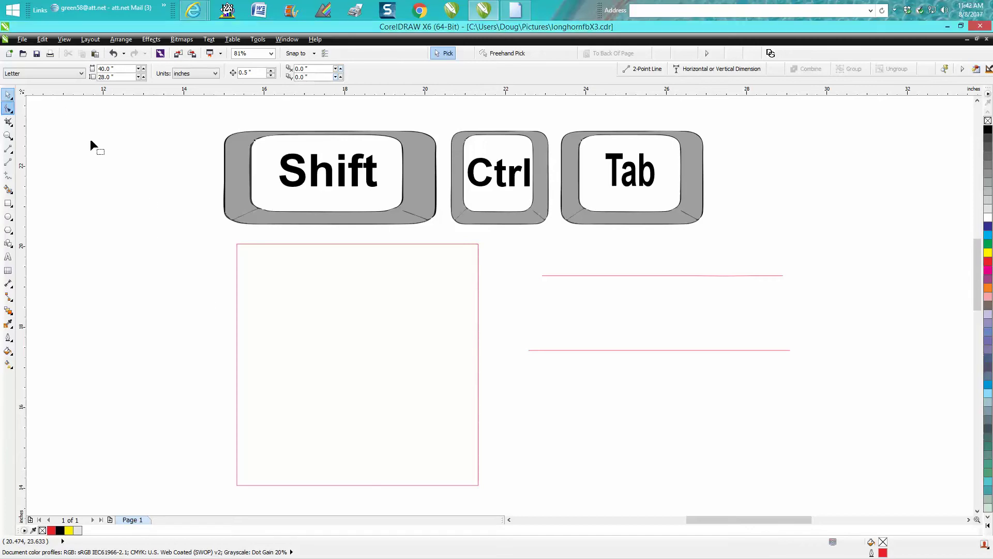
left_click(247, 249)
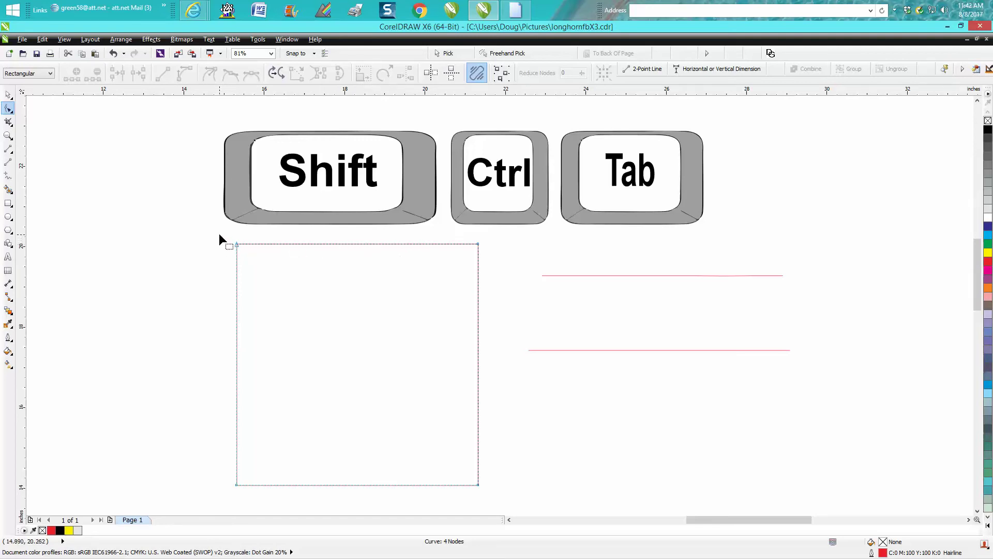
Select the top and left edge corner nodes and add nodes three times to subdivide them
left_click_drag(220, 232, 489, 273)
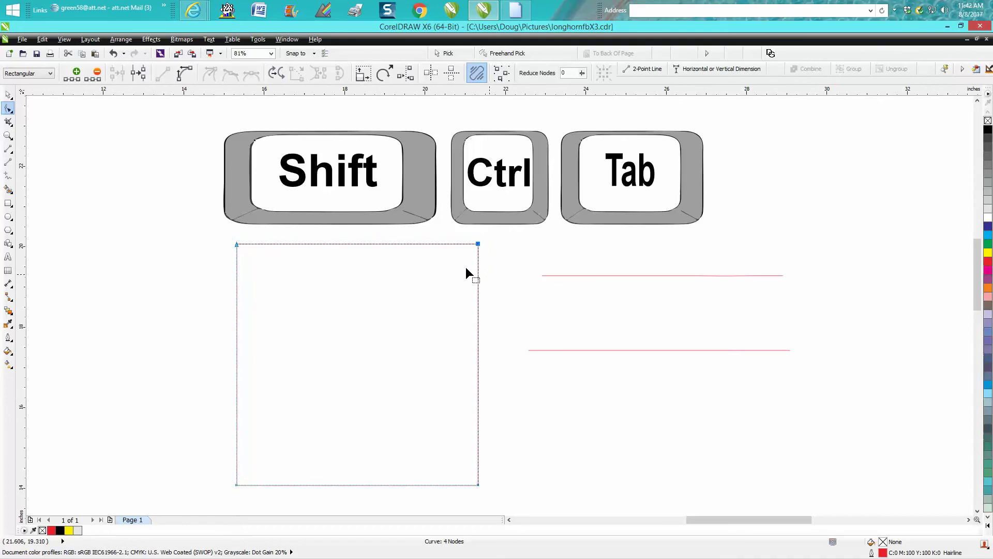
left_click(77, 75)
left_click(77, 74)
left_click(76, 74)
Add nodes three times along the bottom and right edges, then deselect the nodes
left_click_drag(220, 476, 492, 500)
left_click(77, 74)
left_click(76, 74)
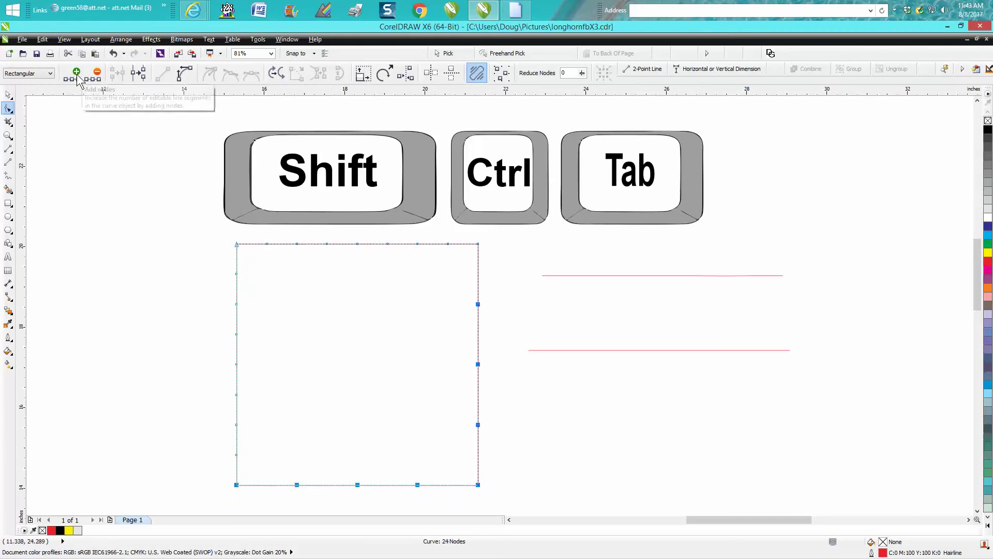
left_click(77, 74)
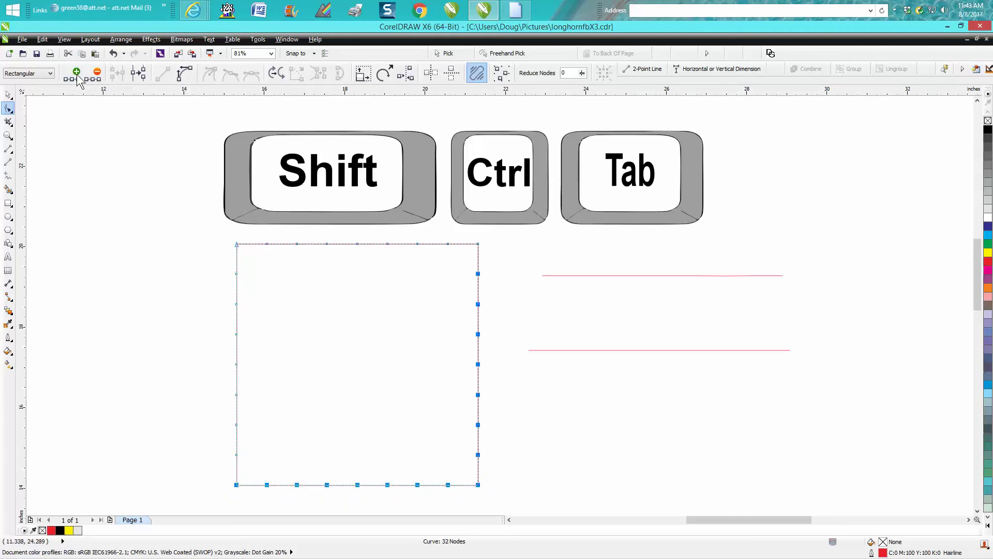
left_click(494, 272)
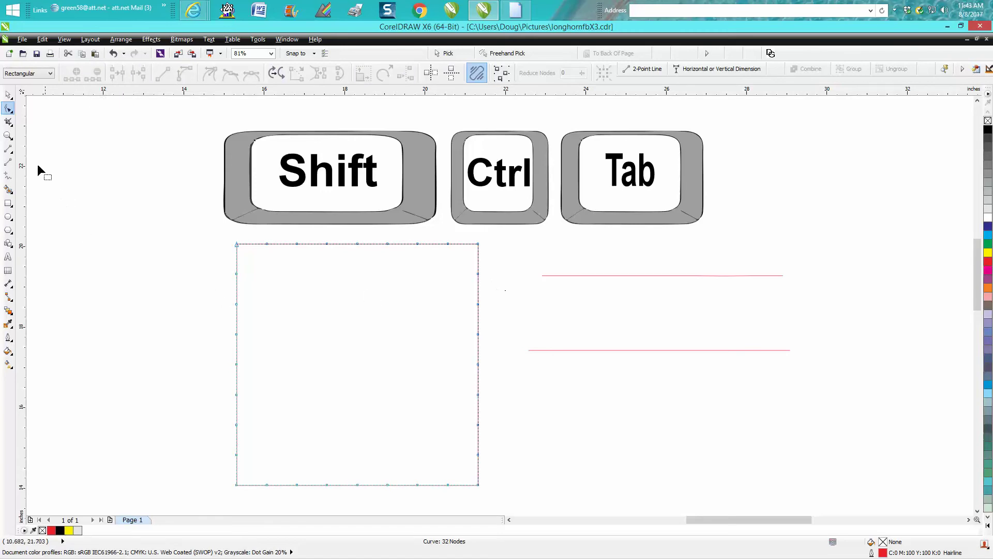
Zoom in on the 32-node square
left_click(9, 135)
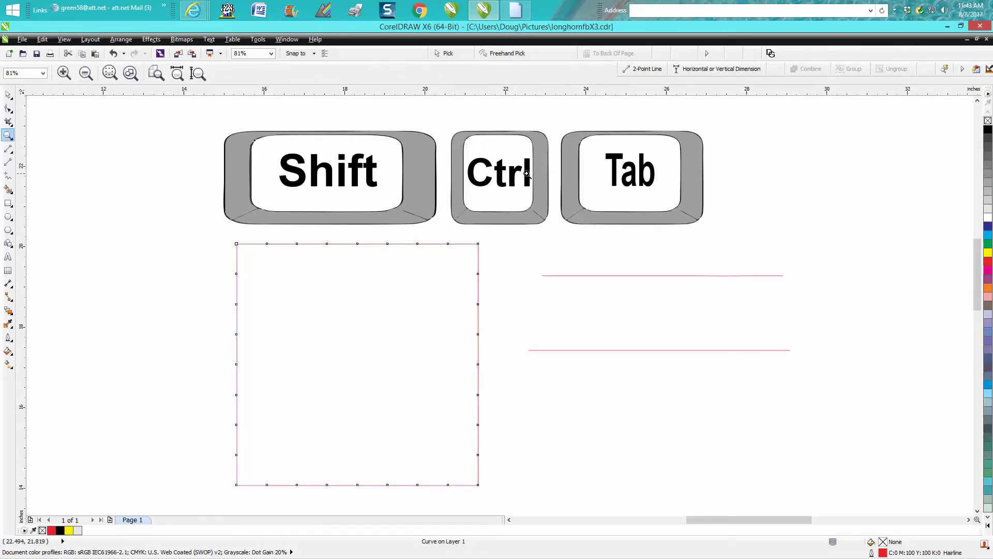
left_click_drag(217, 235, 522, 498)
left_click(8, 94)
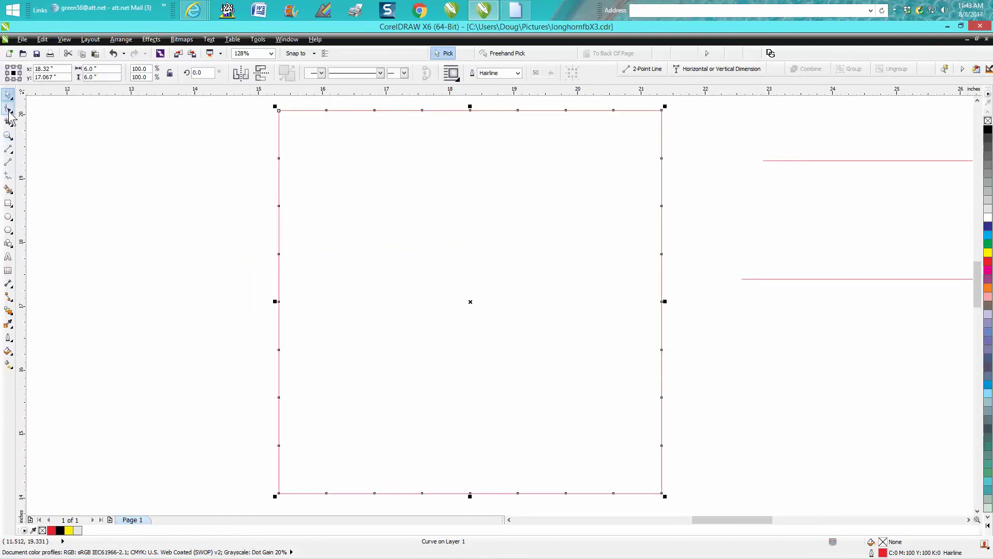
Select a top-edge node and step through the nodes with Tab and Shift+Tab
left_click(8, 108)
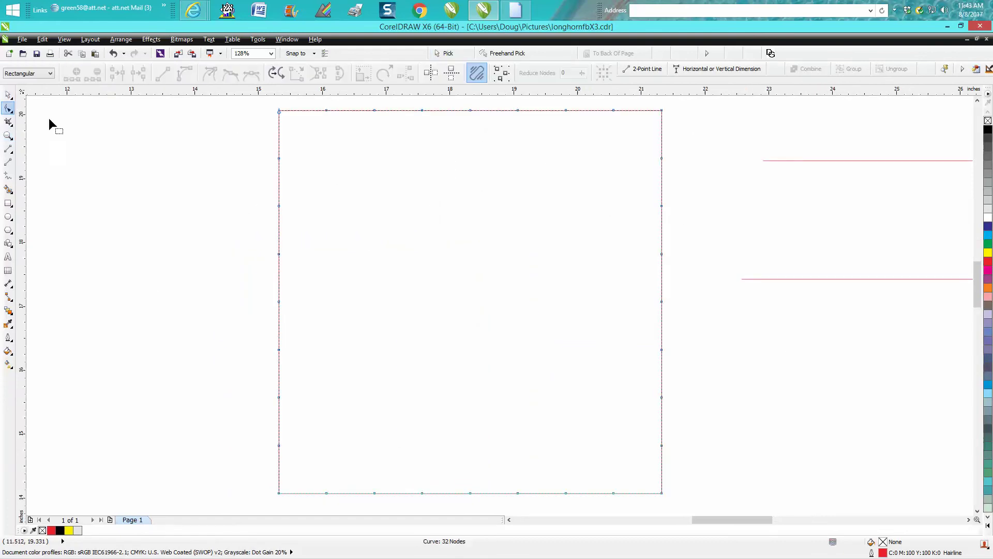
left_click(326, 110)
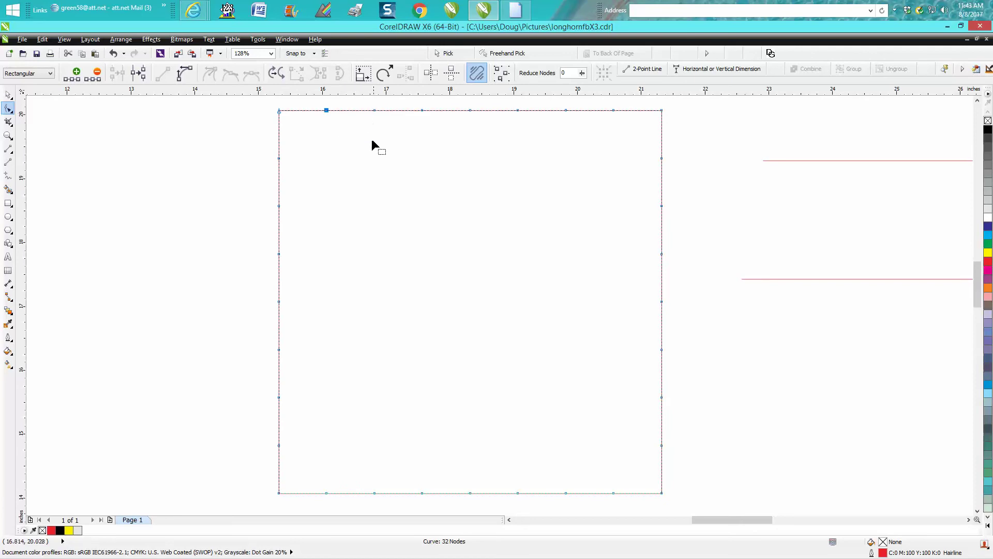
key("Tab")
key("Tab")
key("Tab")
key("Tab")
key("Tab")
key("Tab")
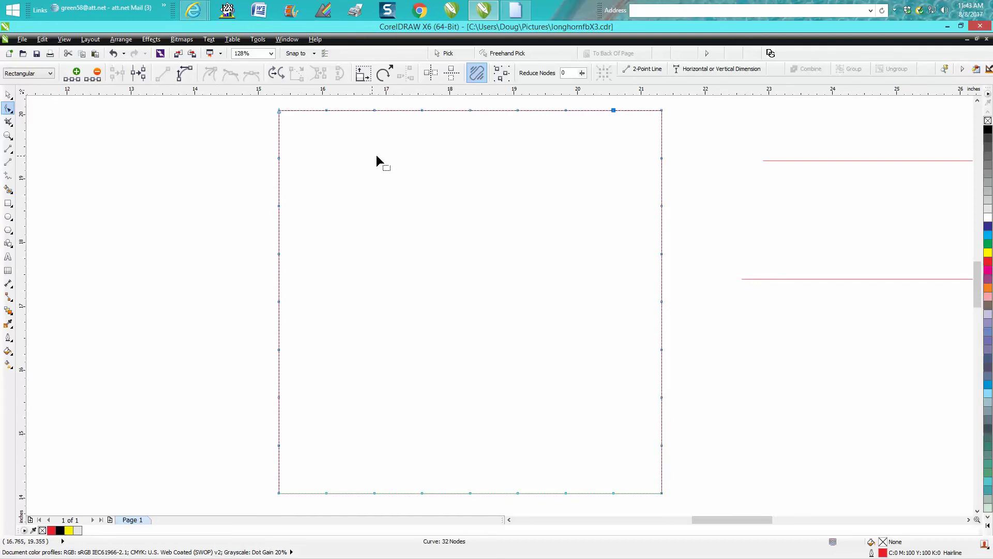
key("Tab")
key("Tab")
key("Tab")
key("Tab")
key("Tab")
key("Tab")
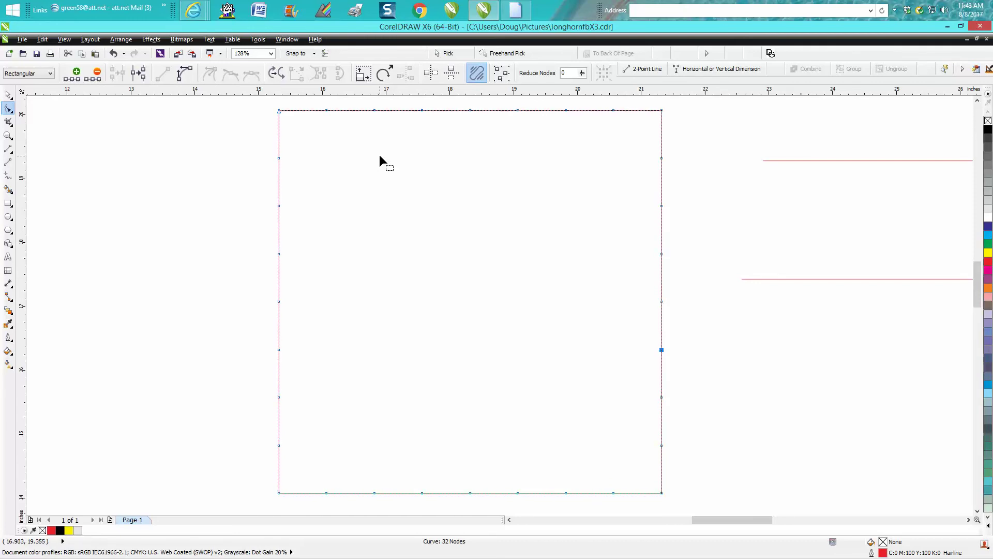
key("Tab")
key("Tab")
key("Tab")
key("Tab")
key("Tab")
key("Tab")
key("Tab")
key("shift+Tab")
key("shift+Tab")
key("shift+Tab")
key("shift+Tab")
key("shift+Tab")
key("shift+Tab")
key("shift+Tab")
key("shift+Tab")
key("shift+Tab")
key("shift+Tab")
key("shift+Tab")
key("shift+Tab")
key("shift+Tab")
key("shift+Tab")
key("shift+Tab")
key("shift+Tab")
key("shift+Tab")
key("shift+Tab")
key("shift+Tab")
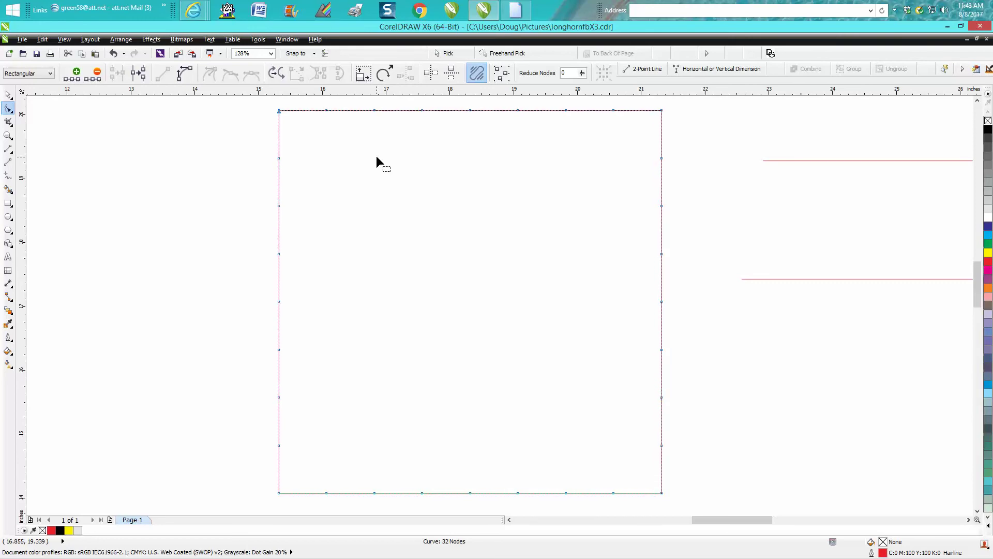
Zoom in closer on the square and return to the Shape tool
scroll(365, 155, "down", 2)
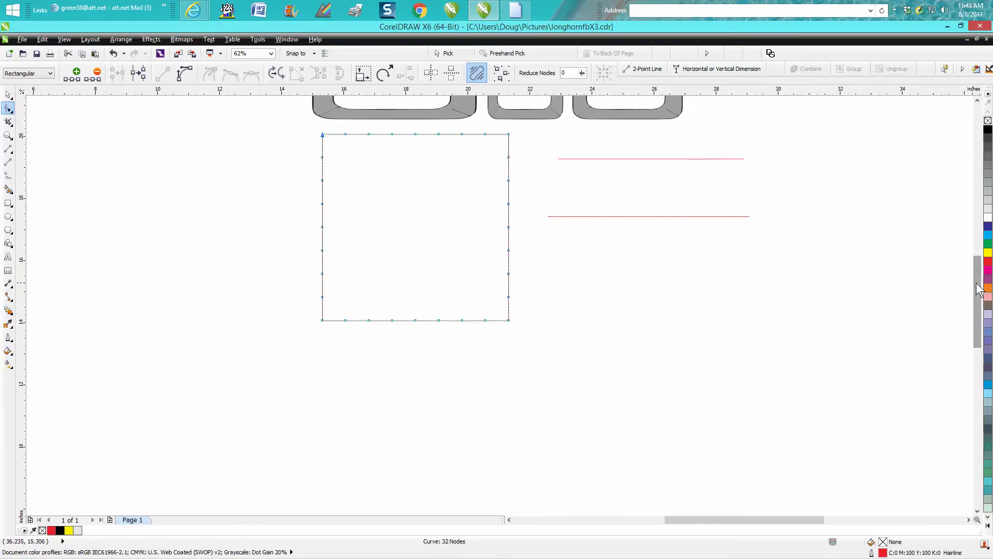
left_click_drag(977, 288, 977, 276)
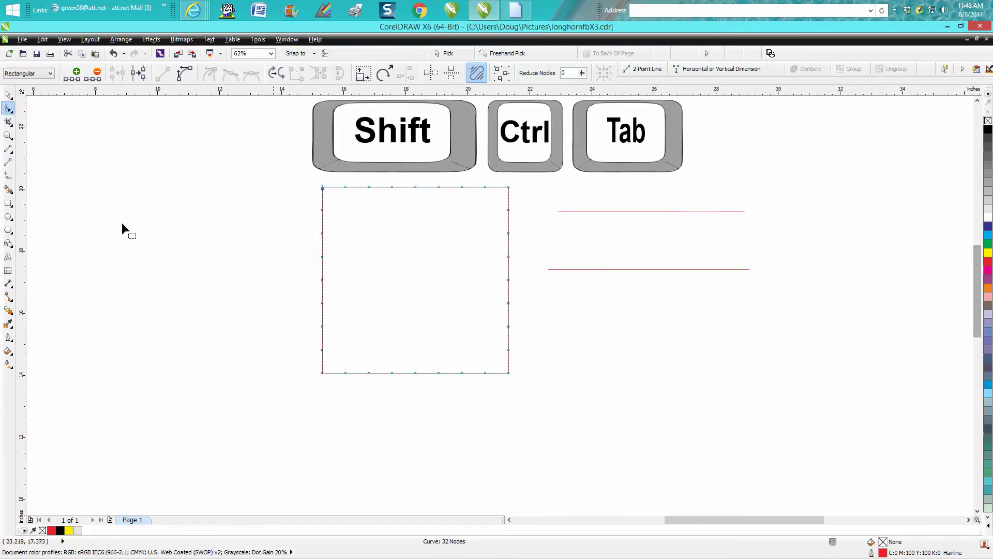
left_click(8, 136)
left_click_drag(277, 171, 647, 404)
left_click(8, 95)
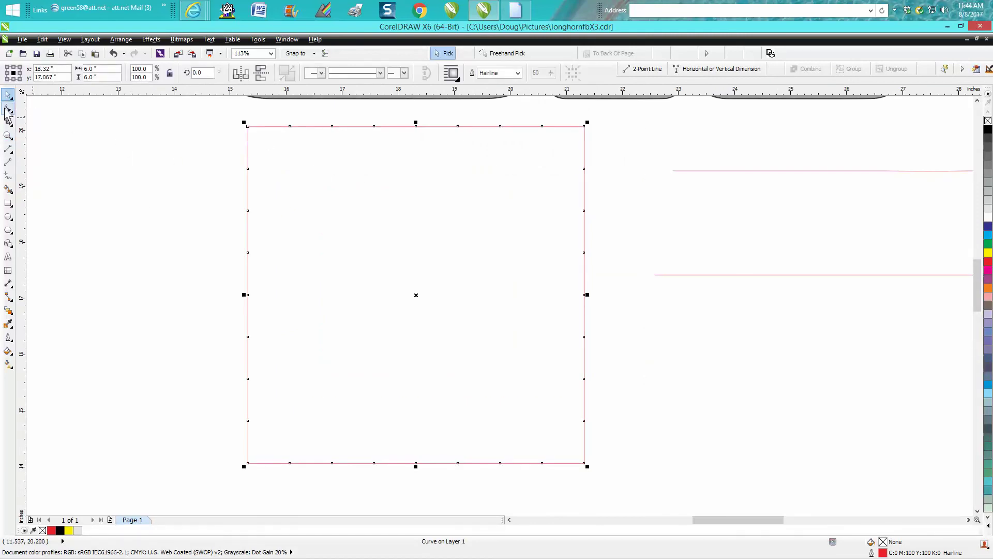
left_click(8, 109)
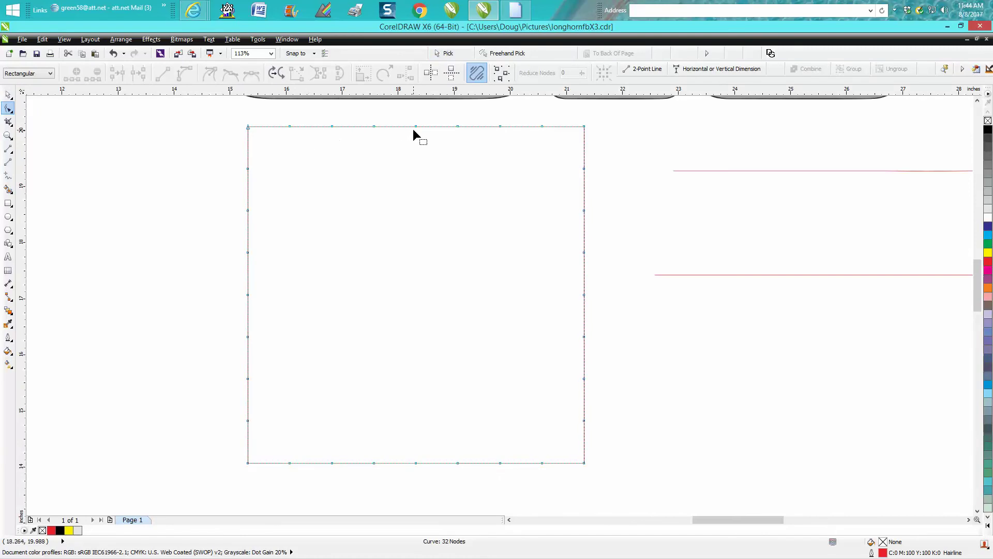
Nudge the top edge's middle node down to cut a V-notch
left_click(8, 95)
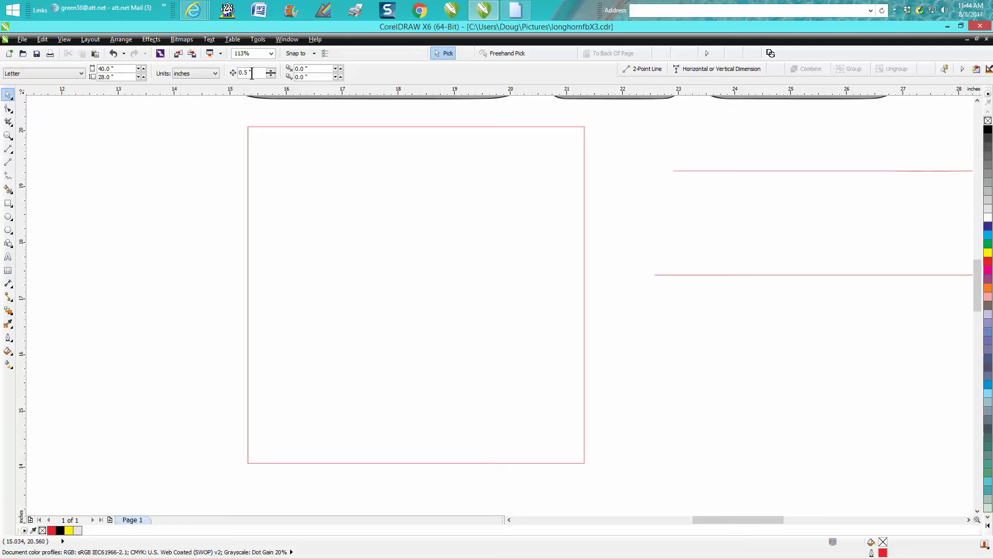
left_click(259, 126)
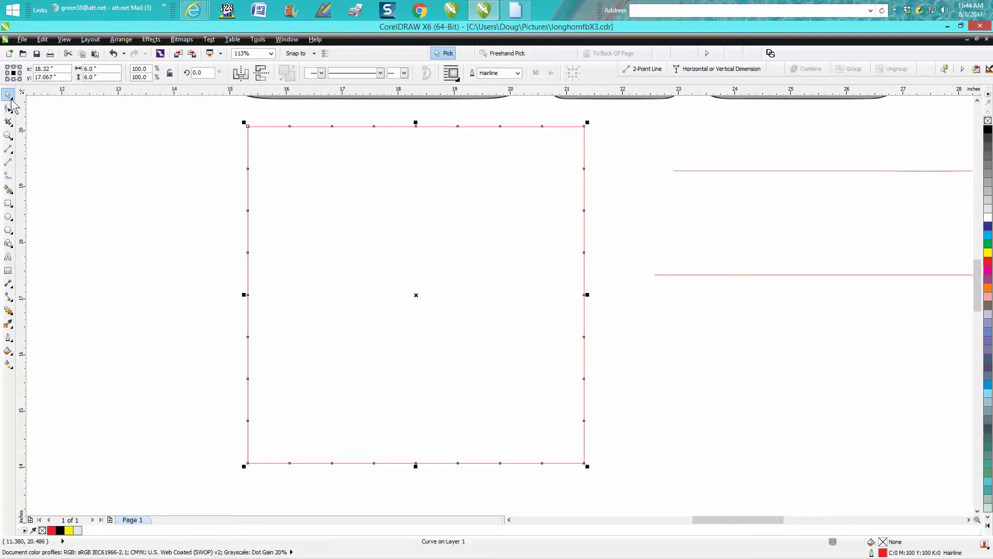
left_click(8, 108)
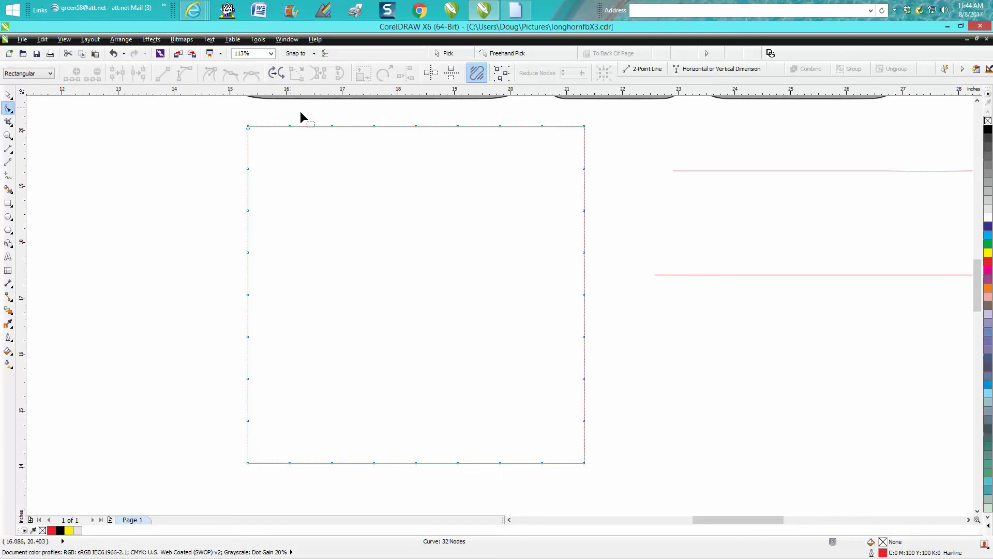
left_click(416, 126)
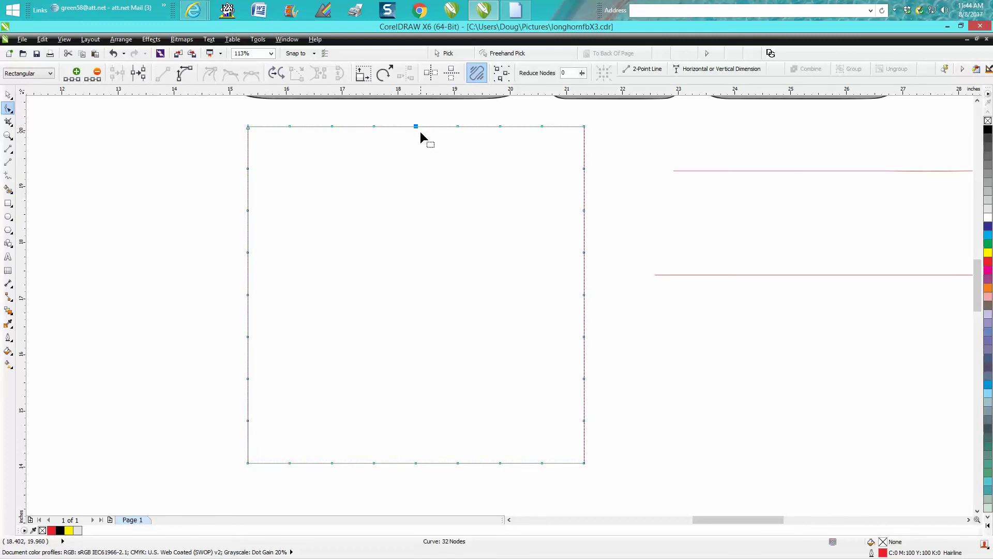
key("Down")
key("Down")
key("Down")
key("Down")
key("Down")
Push the left and right middle nodes inward to form side notches
left_click(248, 296)
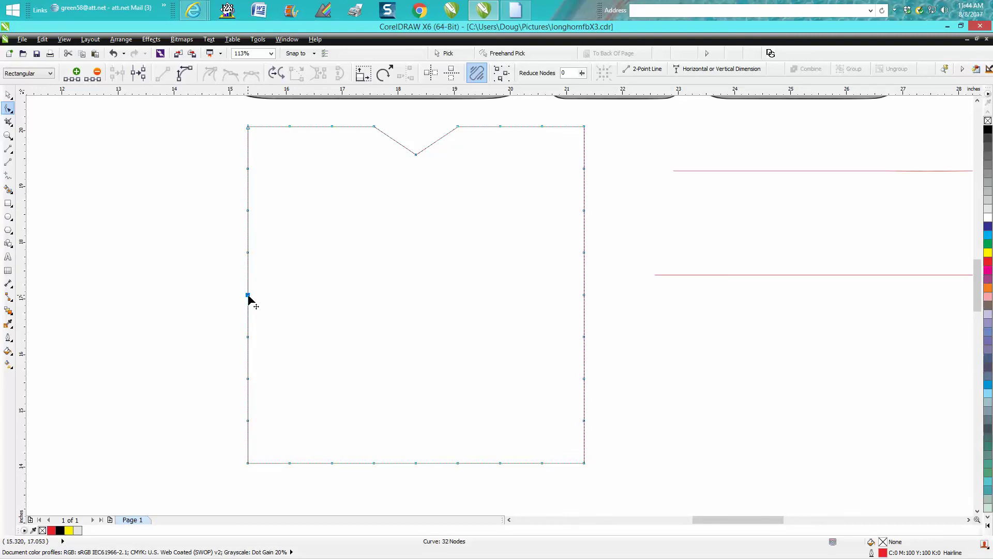
key("Right")
left_click(582, 295)
key("Left")
left_click(417, 154)
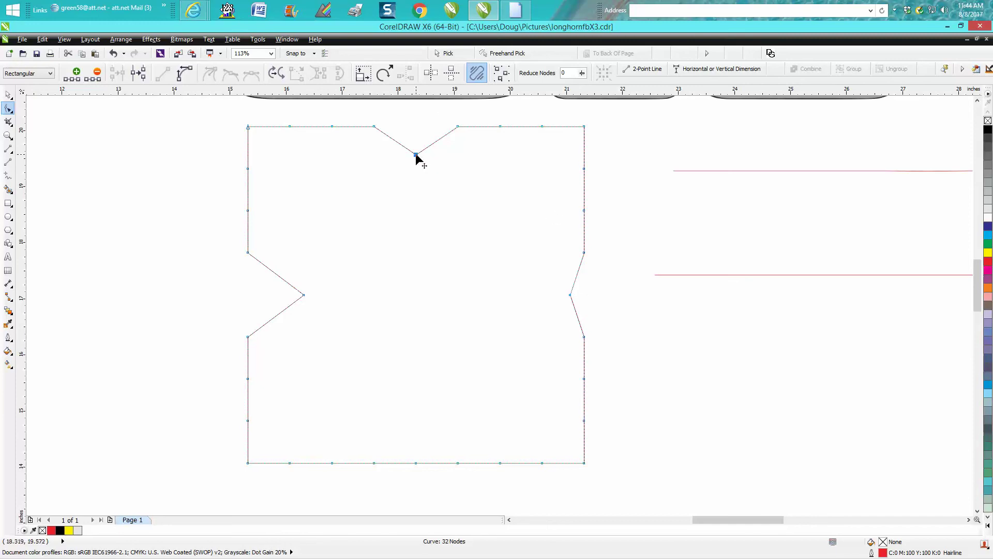
Deepen the top notch and nudge the left and right notch nodes to meet near the centre
key("Down")
key("Down")
key("Down")
key("Down")
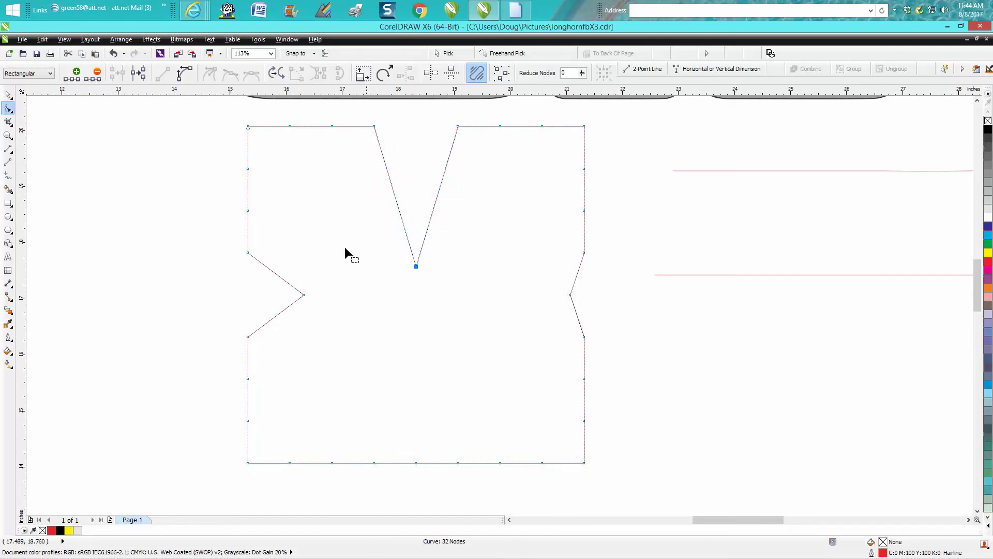
left_click(305, 294)
key("Right")
key("Right")
key("Right")
key("Right")
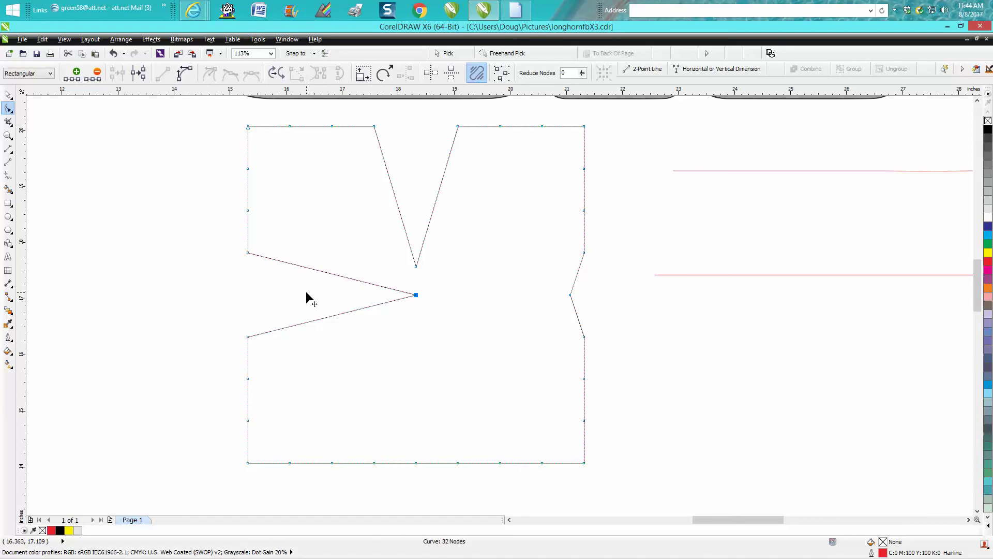
left_click(570, 295)
key("Left")
key("Left")
key("Left")
key("Left")
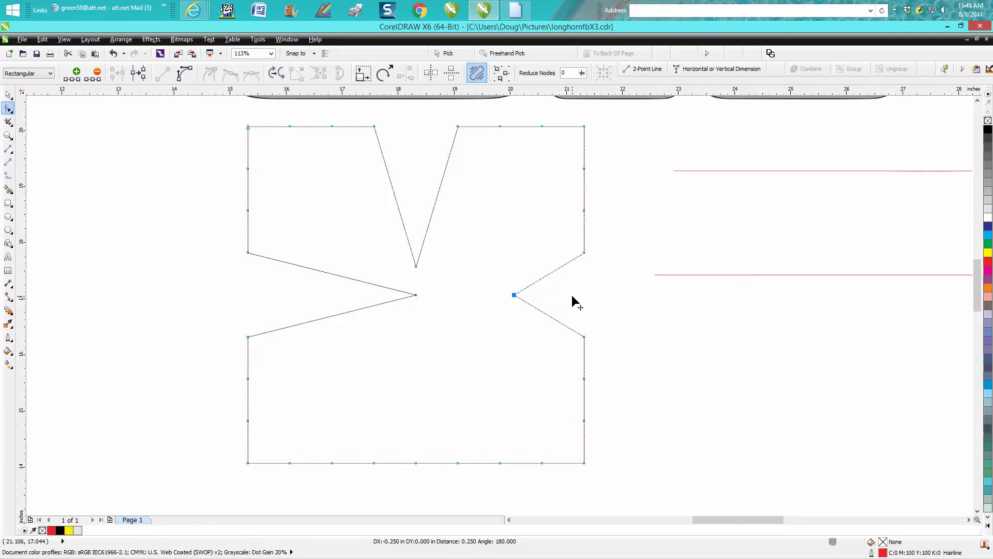
key("Left")
key("Left")
key("Left")
key("Left")
key("Left")
key("Left")
key("Left")
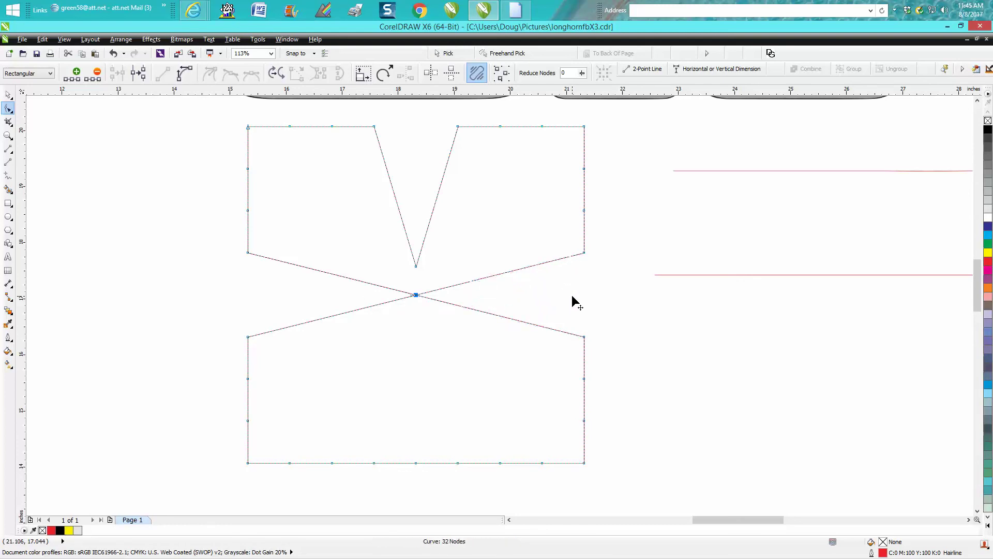
key("Right")
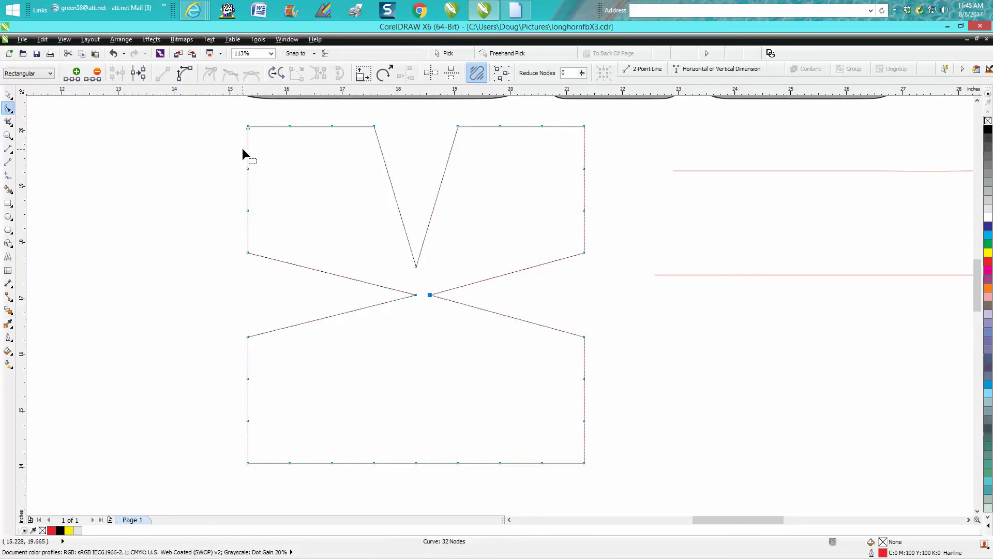
Pull an upper-left edge node slightly right to make a small inward kink
left_click(248, 212)
left_click_drag(251, 170, 262, 169)
scroll(433, 261, "down", 3)
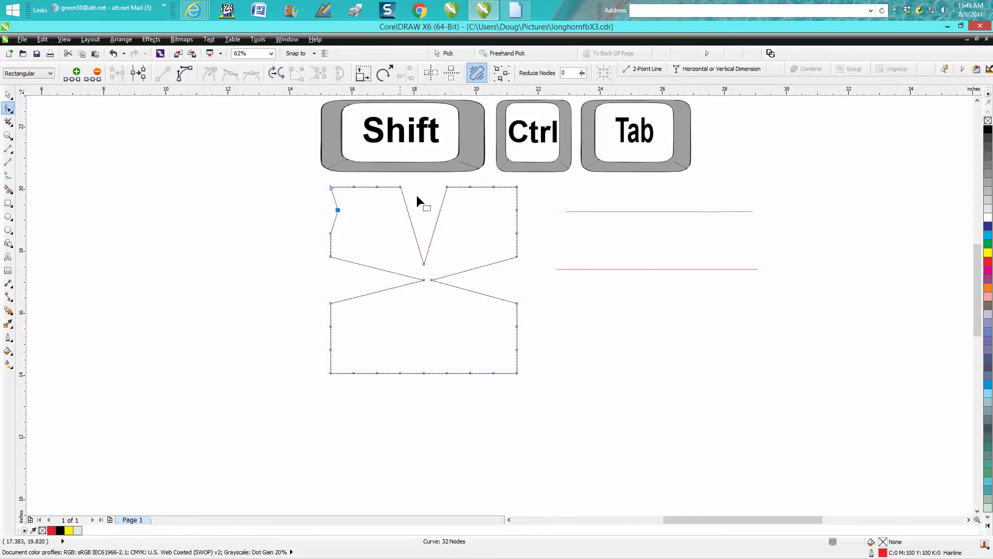
Zoom in close on the two red lines
left_click(8, 136)
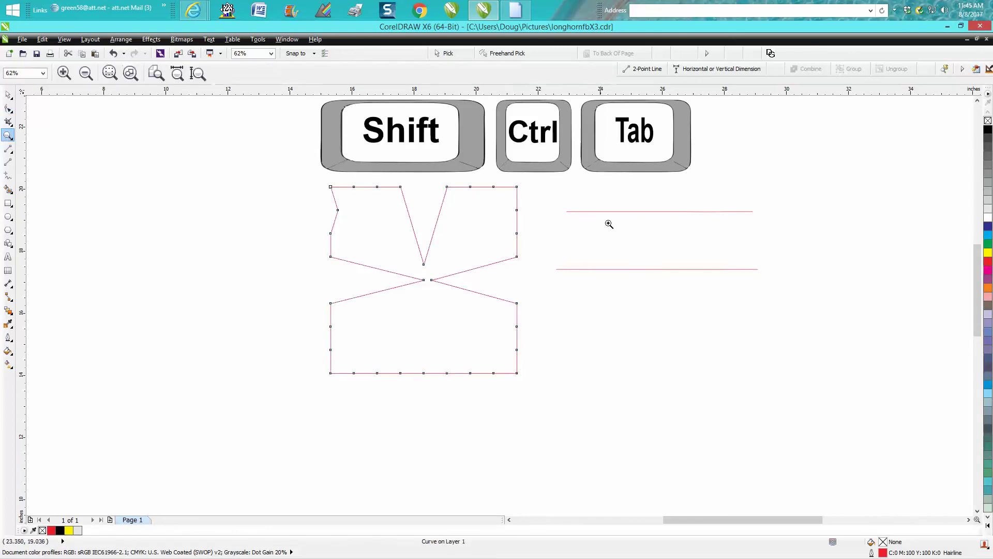
left_click_drag(540, 197, 828, 307)
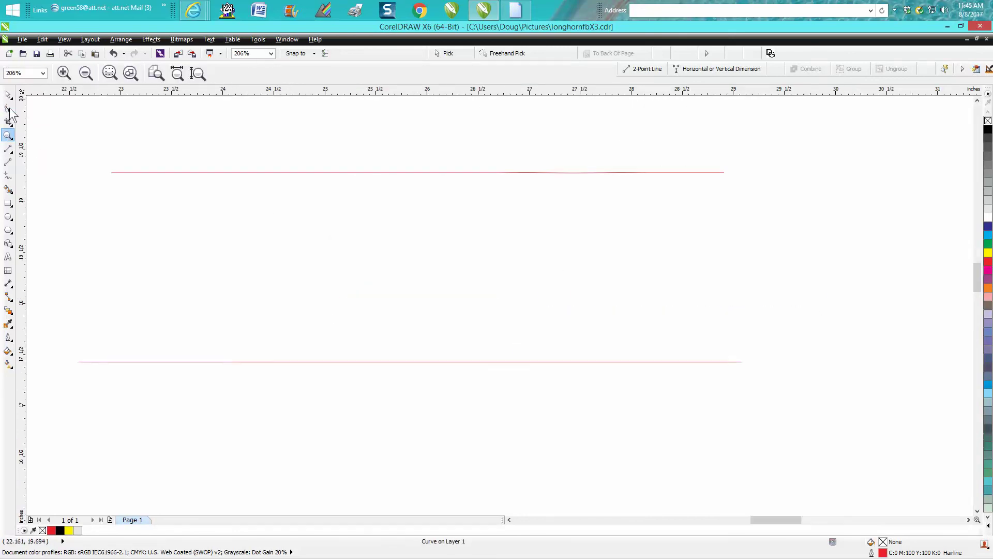
key("space")
Nudge three nodes of the top red line down to form three dips of differing depth
left_click(350, 173)
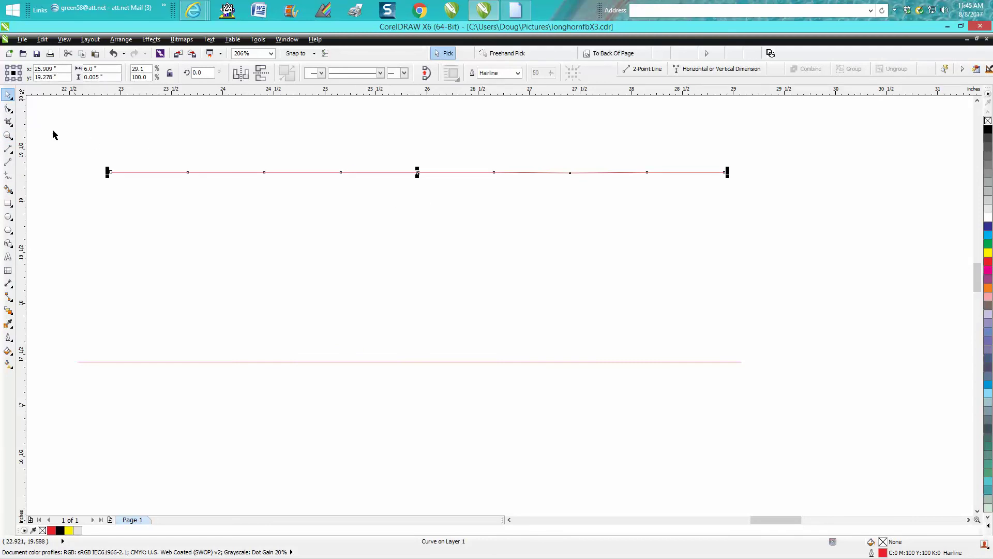
left_click(9, 108)
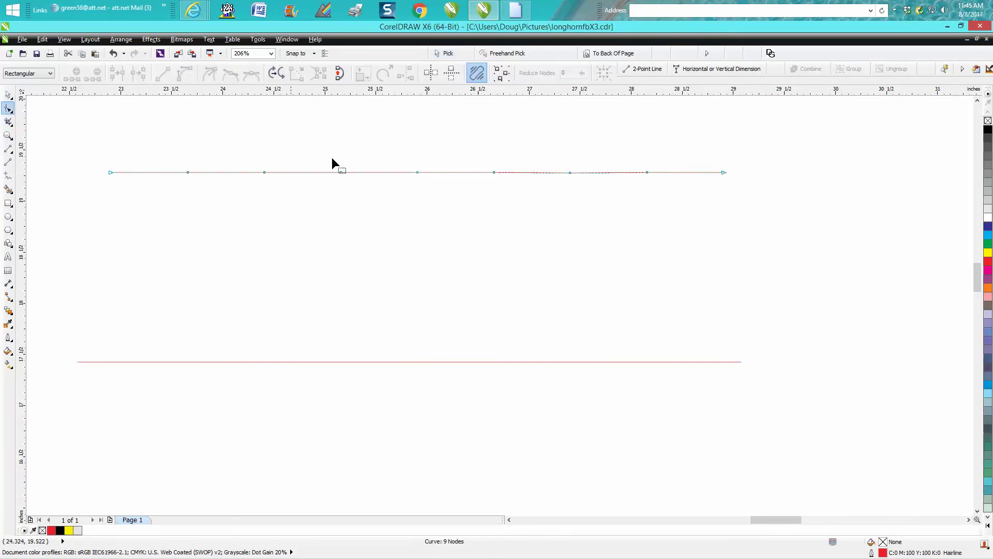
left_click(417, 172)
key("Down")
key("Down")
key("Down")
key("Down")
key("Down")
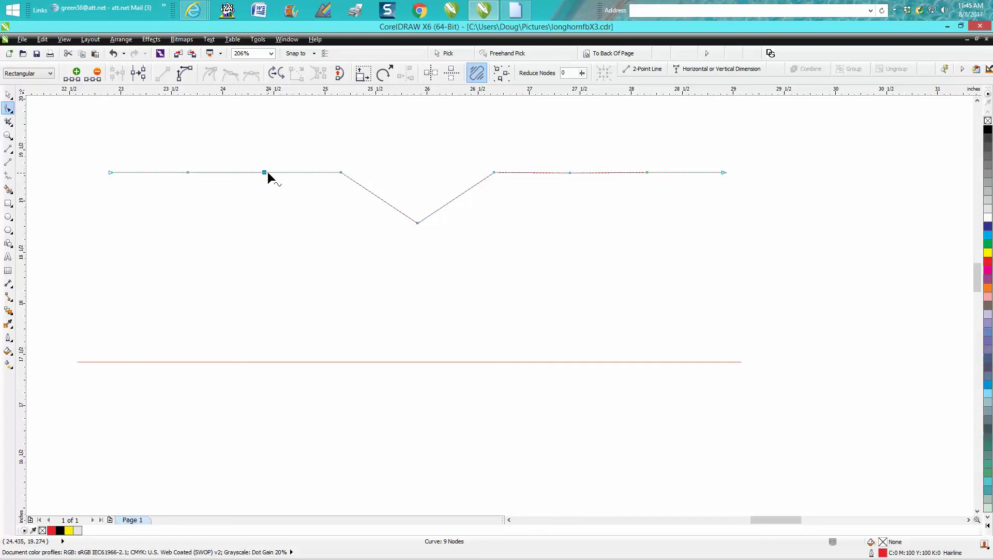
key("Down")
key("Down")
key("Down")
key("Down")
key("Down")
key("Down")
key("Down")
key("Down")
key("Down")
key("Down")
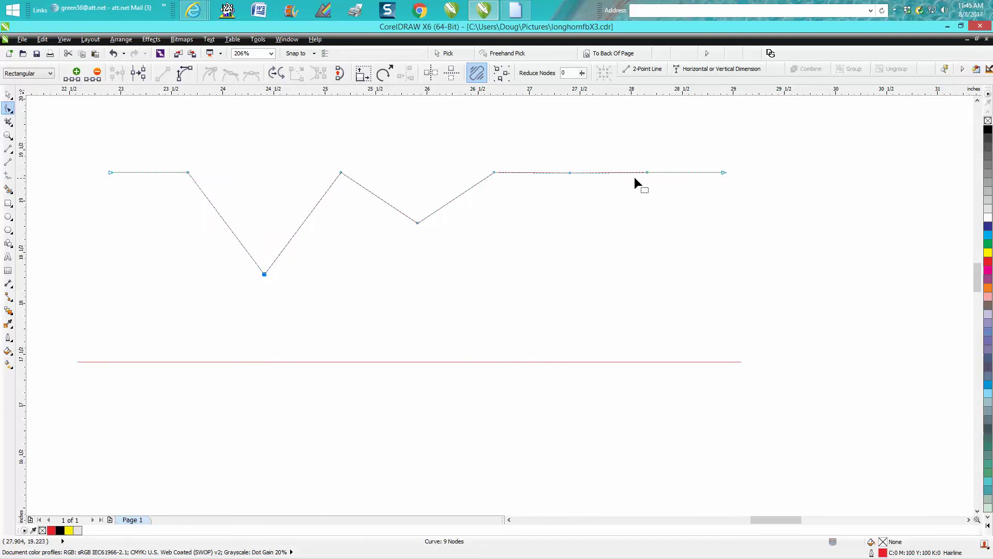
left_click(647, 172)
key("Down")
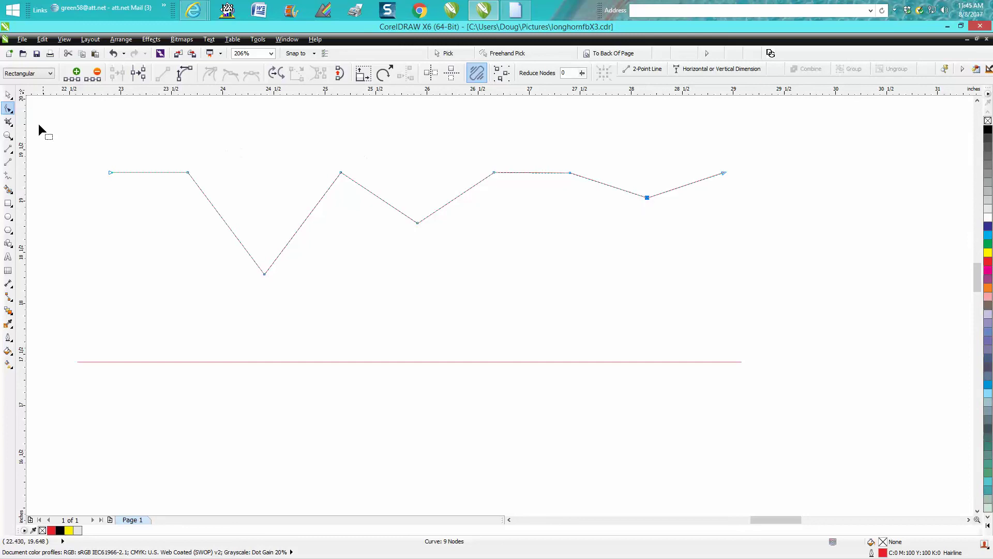
Drag the zigzag's selected nodes to move its bends and reshape the line's profile
left_click(9, 95)
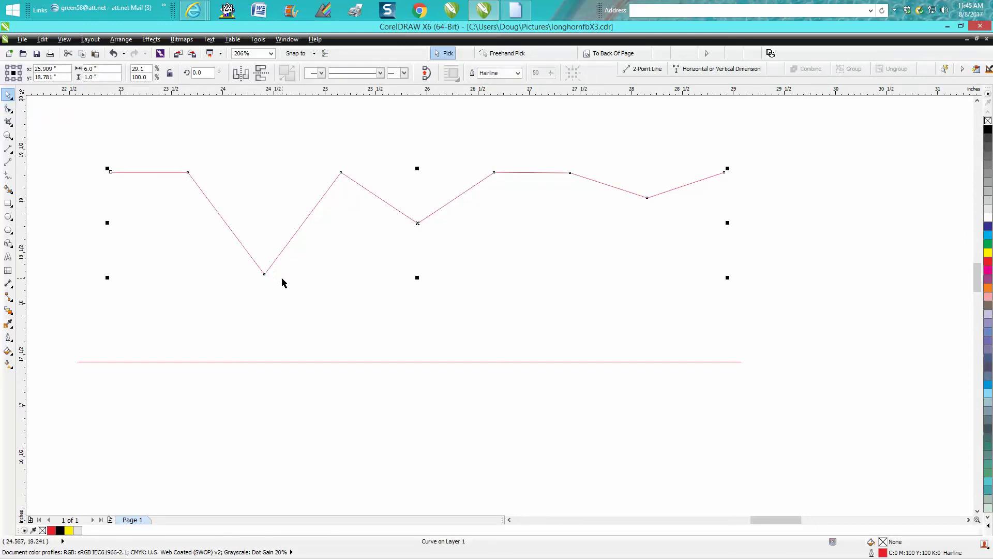
key("F10")
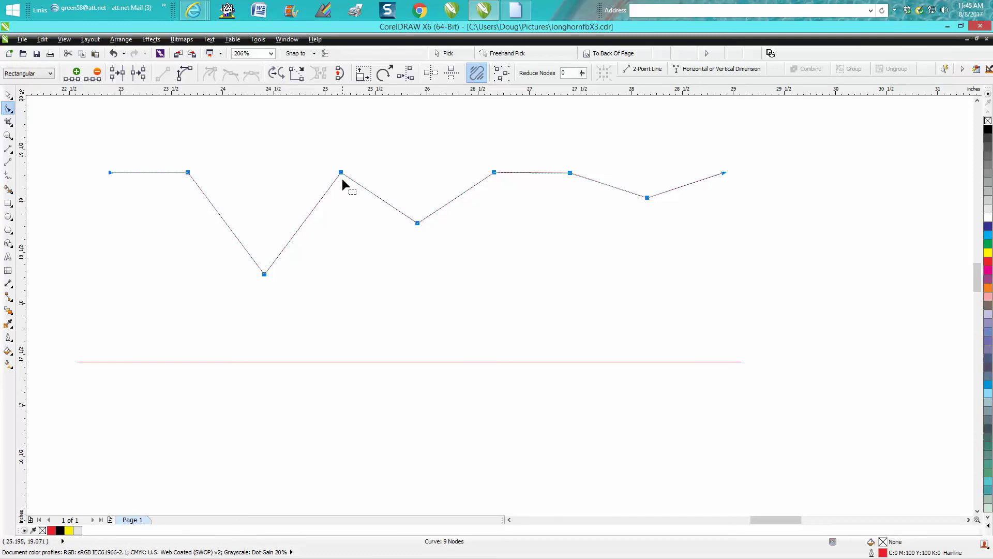
left_click_drag(341, 173, 378, 230)
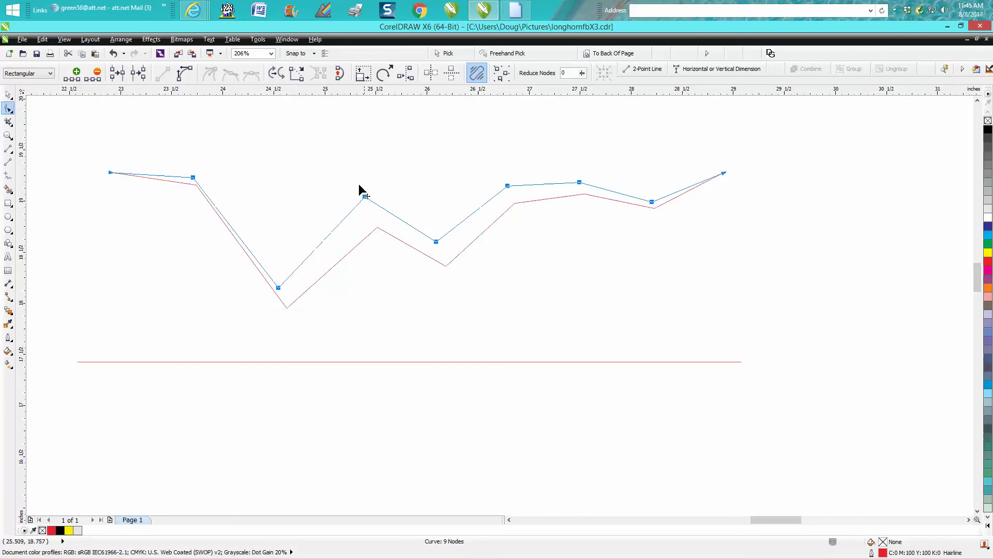
mouse_move(360, 186)
left_mouse_down()
mouse_move(343, 160)
mouse_move(370, 224)
mouse_move(359, 182)
mouse_move(387, 176)
mouse_move(355, 160)
mouse_move(371, 210)
mouse_move(385, 187)
mouse_move(368, 138)
mouse_move(384, 236)
mouse_move(369, 173)
left_mouse_up()
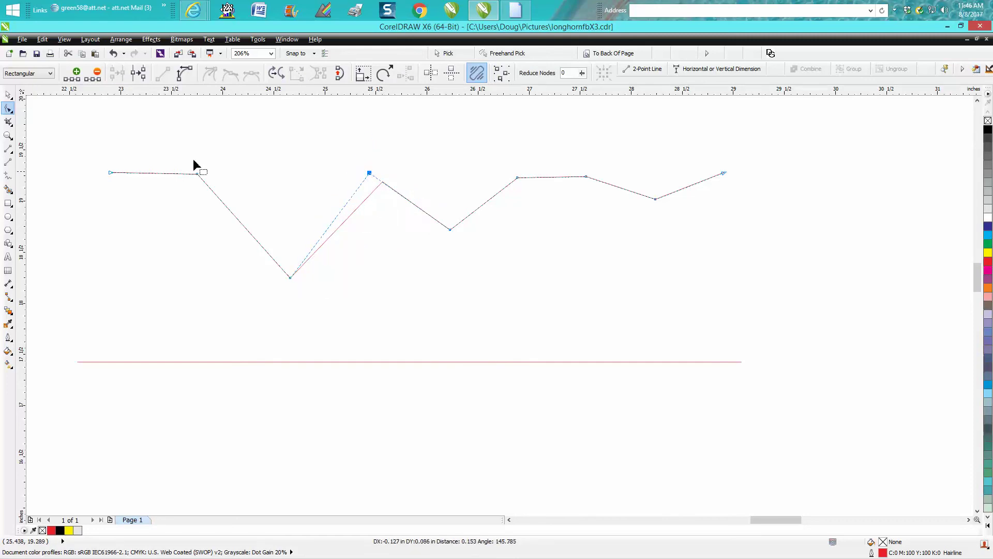
left_click_drag(95, 138, 768, 286)
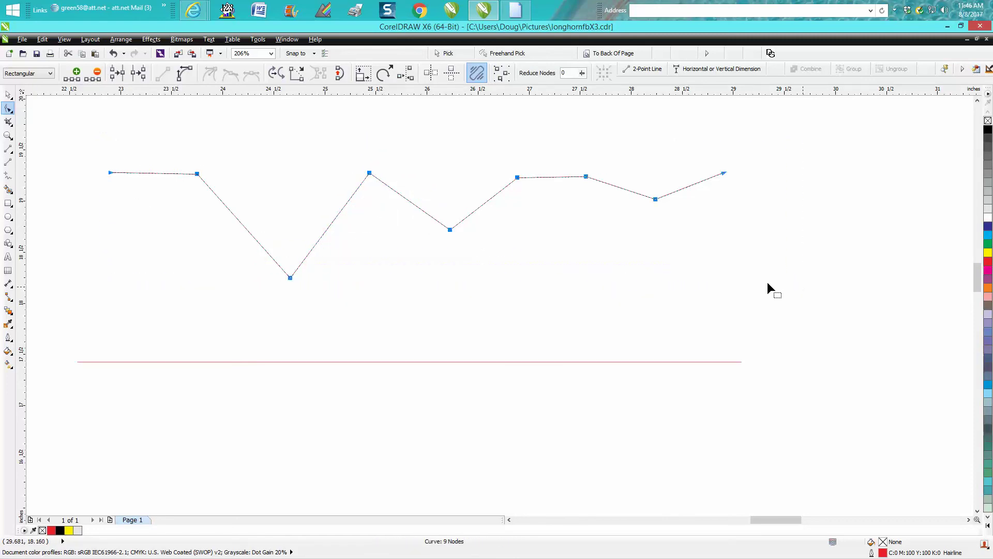
left_click_drag(369, 174, 384, 190)
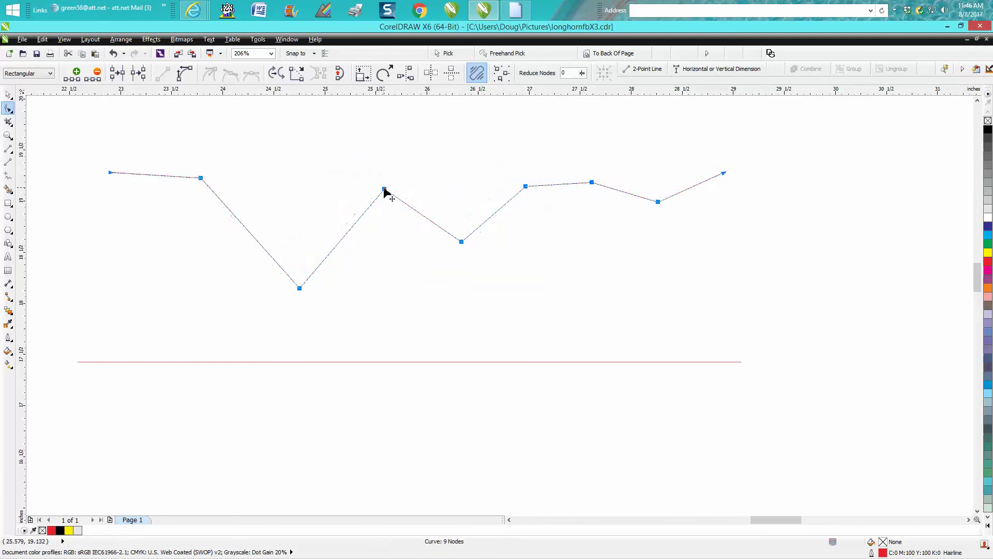